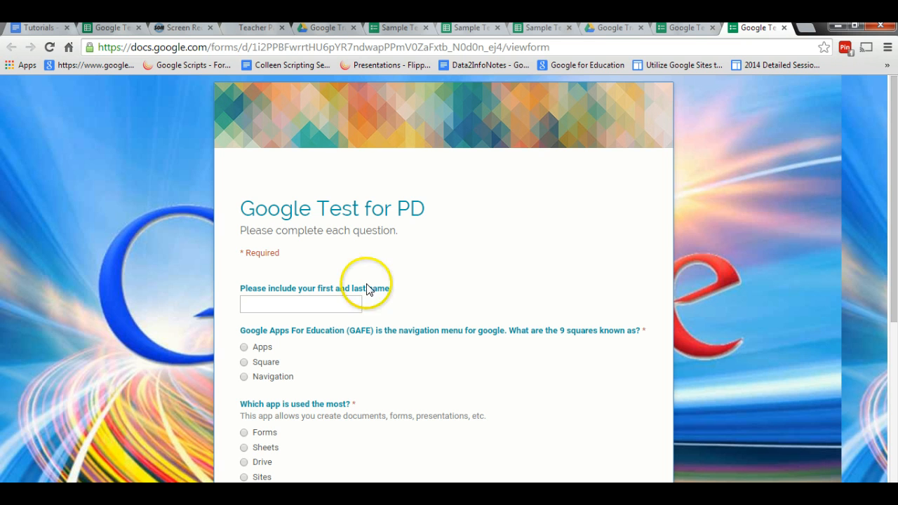
Enter "Sample Test" as the name, then answer Square for the 9 squares question and Sites for the most-used app question.
click(323, 299)
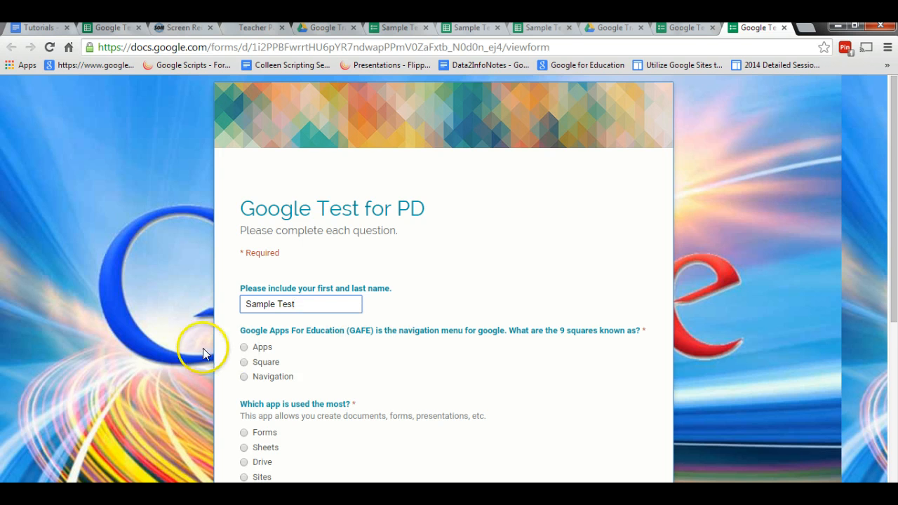
click(244, 362)
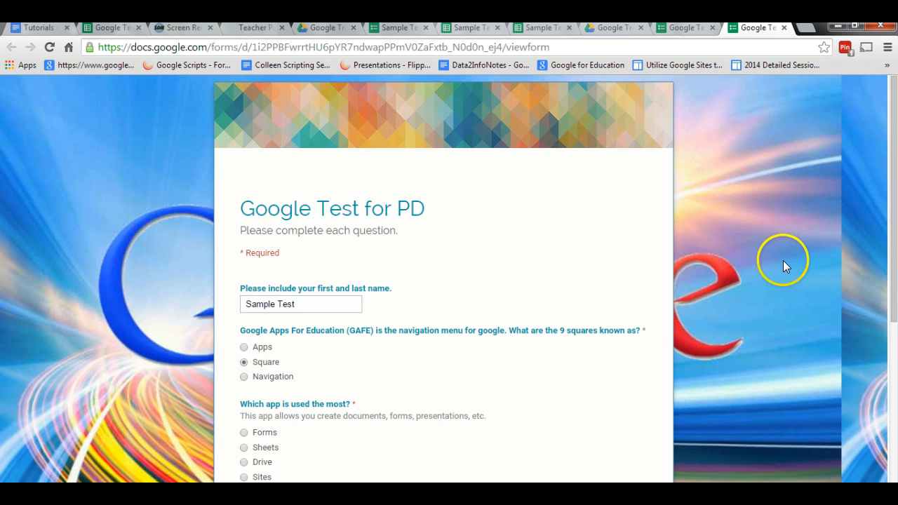
drag(894, 260, 894, 330)
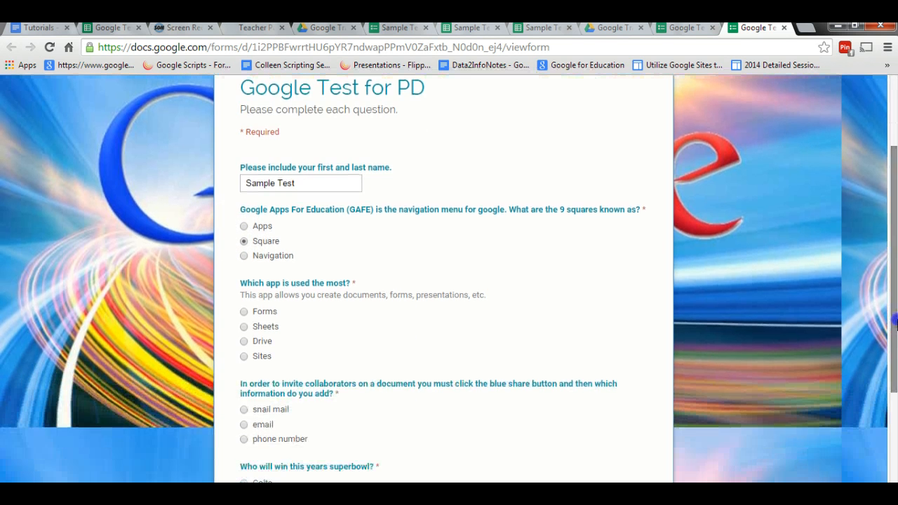
click(244, 356)
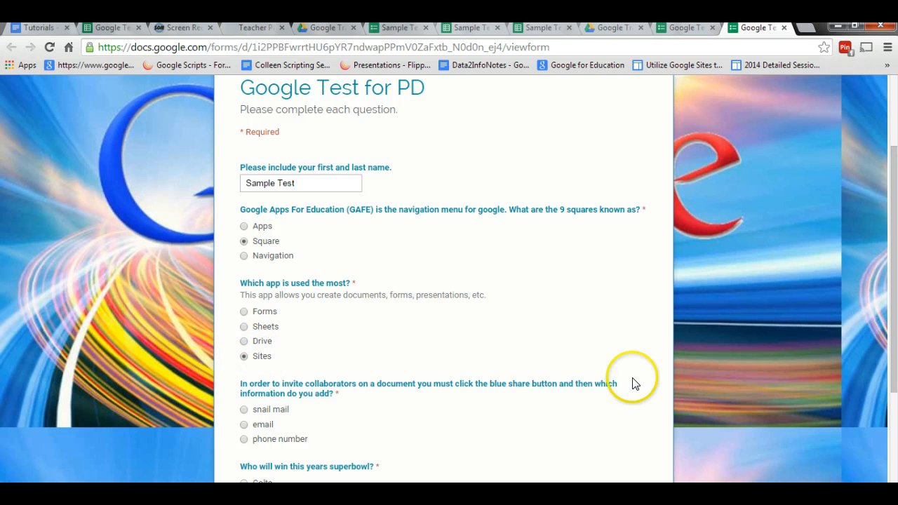
Answer email for the collaborator question and Patriots for the superbowl question, and submit the form.
drag(894, 351, 894, 413)
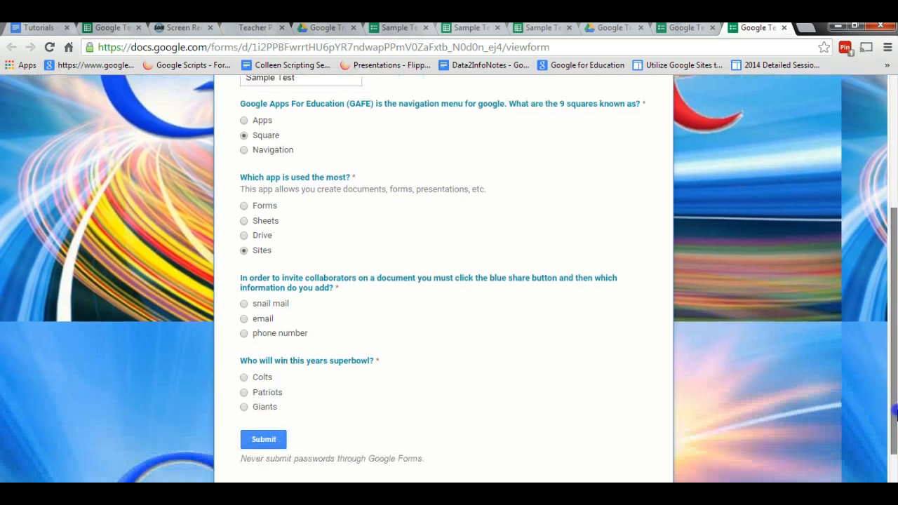
click(245, 321)
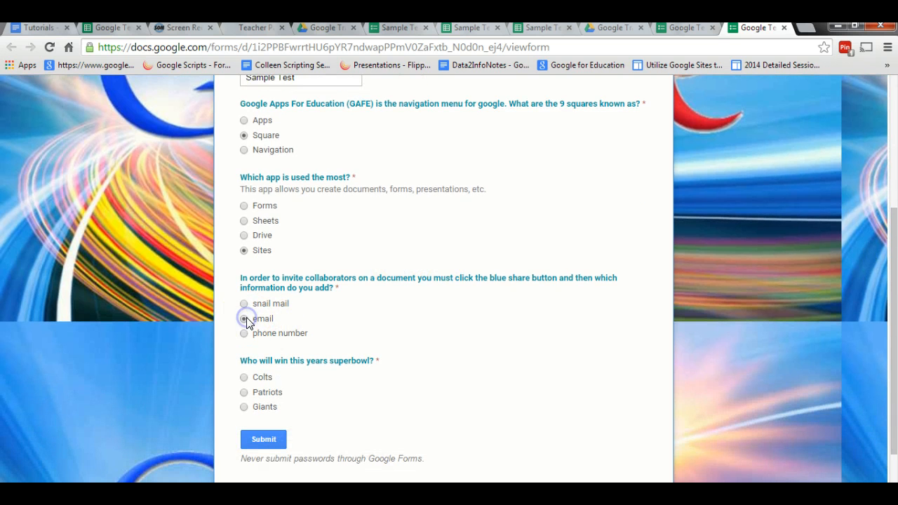
click(243, 394)
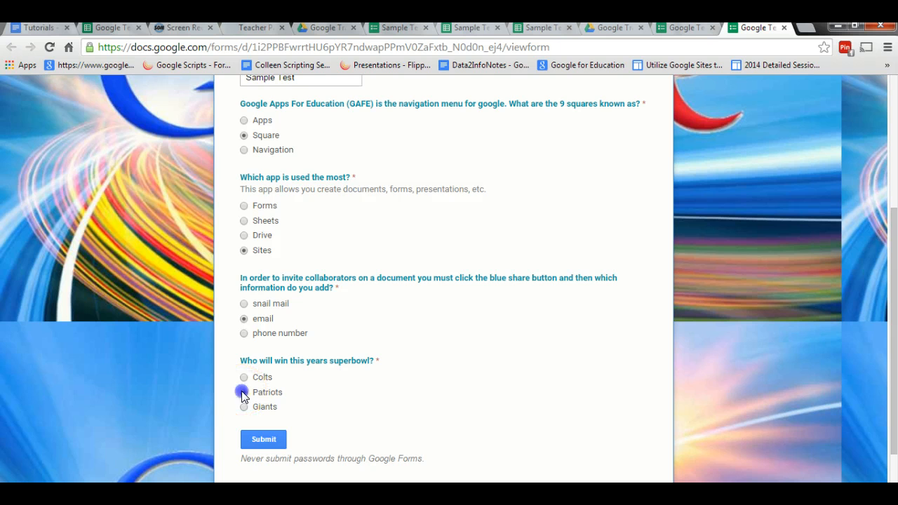
click(260, 438)
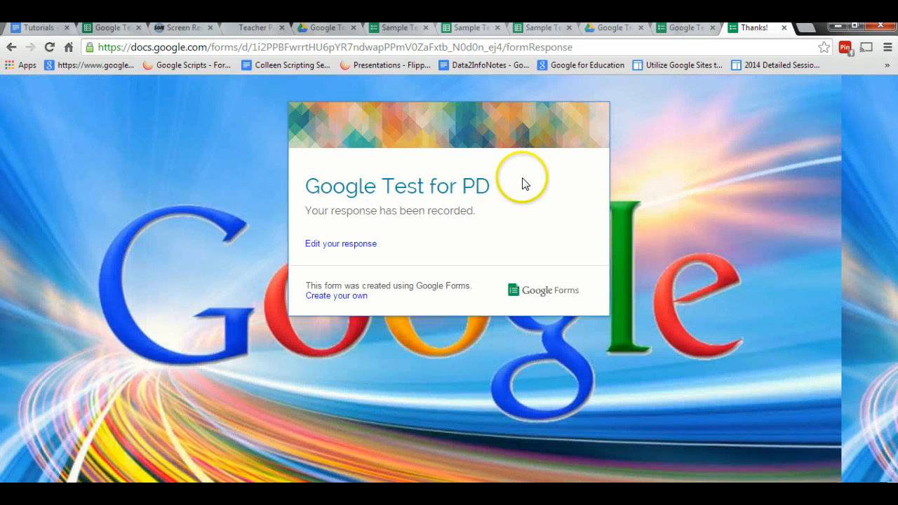
Open the response spreadsheet from the Google Test for PD form editor and review its answer columns.
click(686, 29)
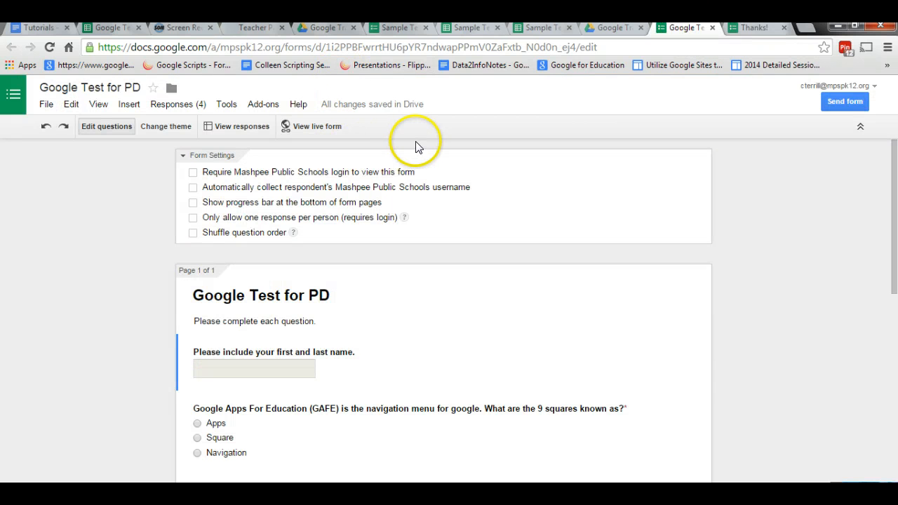
click(253, 132)
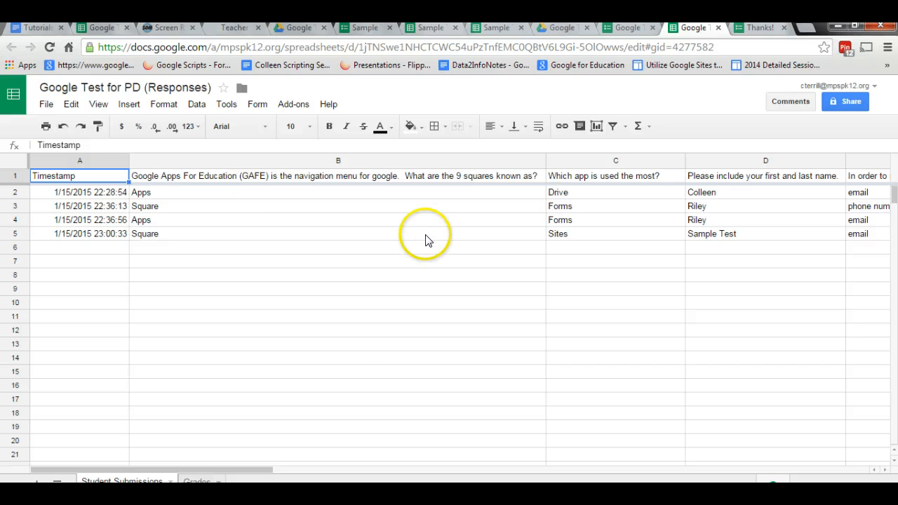
click(631, 27)
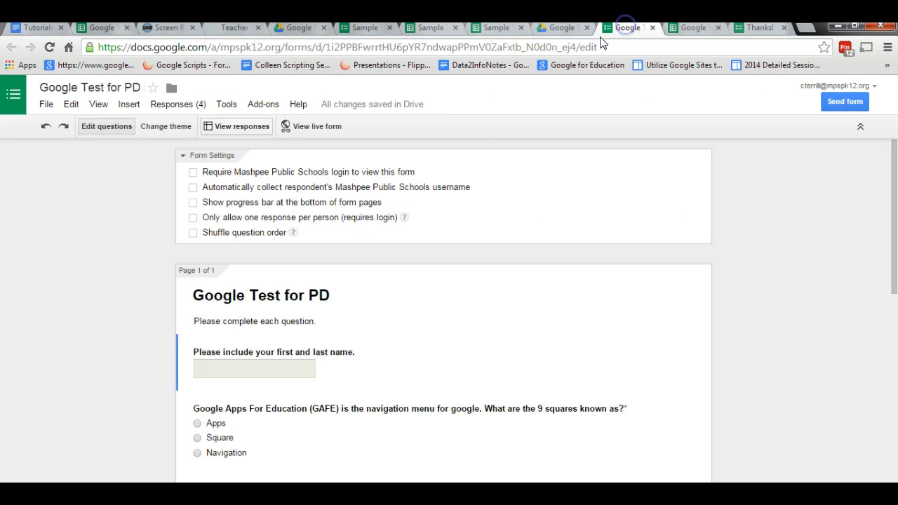
click(265, 130)
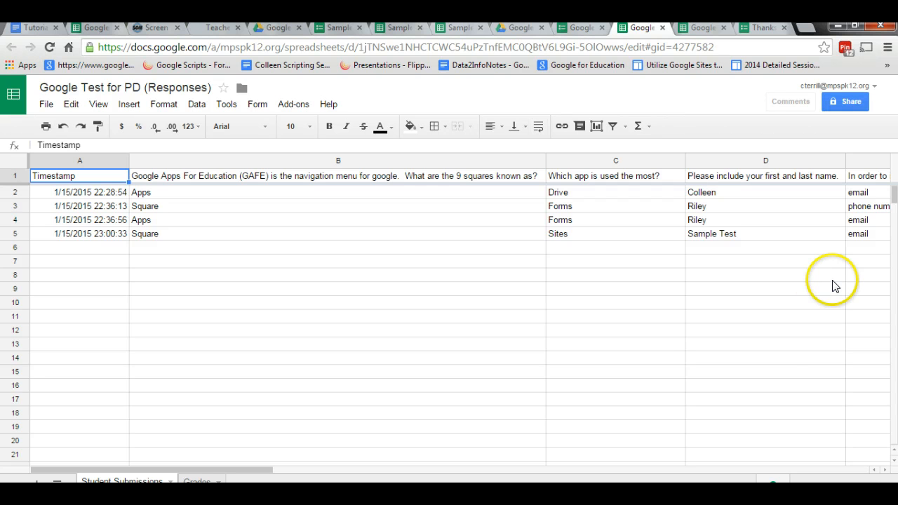
drag(263, 470, 324, 461)
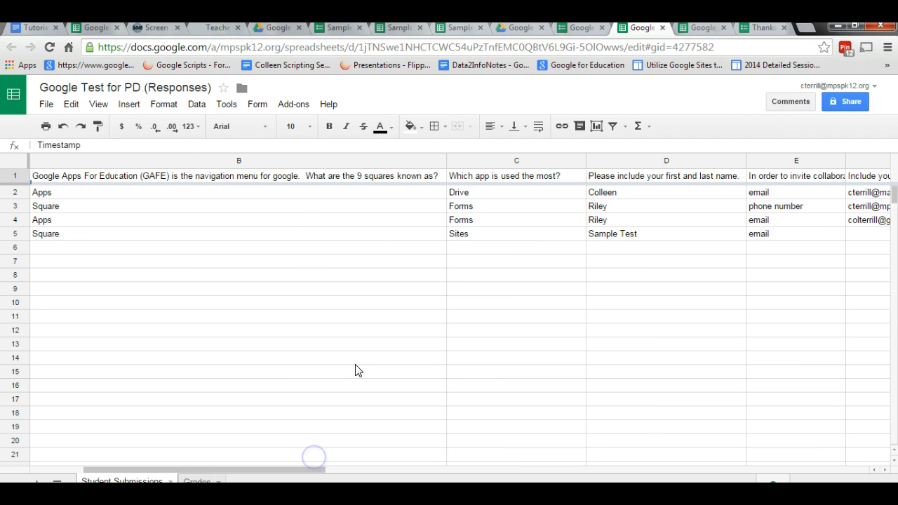
Find Flubaroo in the add-ons gallery, view its details page, and close the gallery.
click(295, 106)
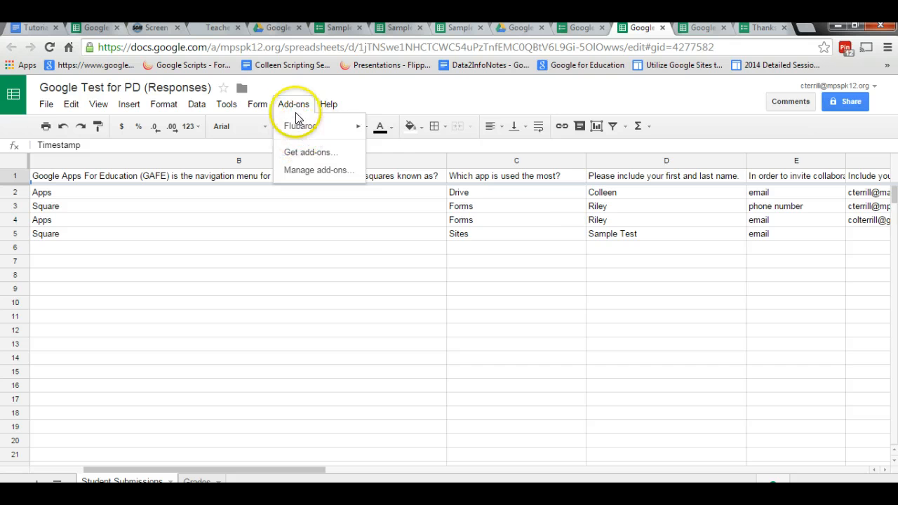
mouse_move(307, 137)
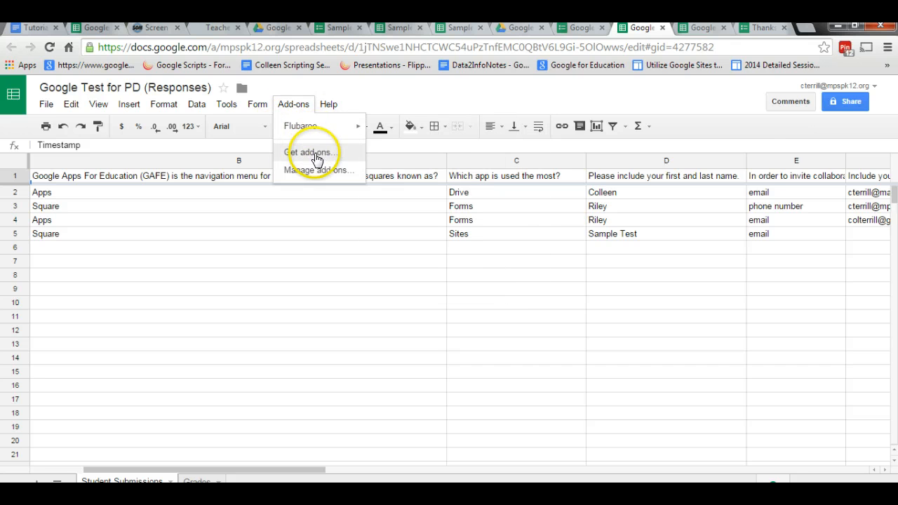
click(316, 156)
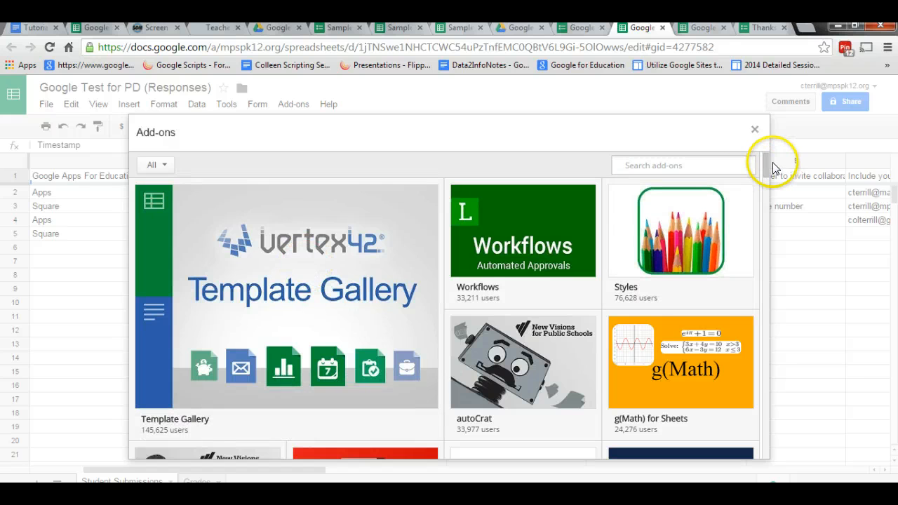
drag(769, 162, 767, 200)
click(638, 251)
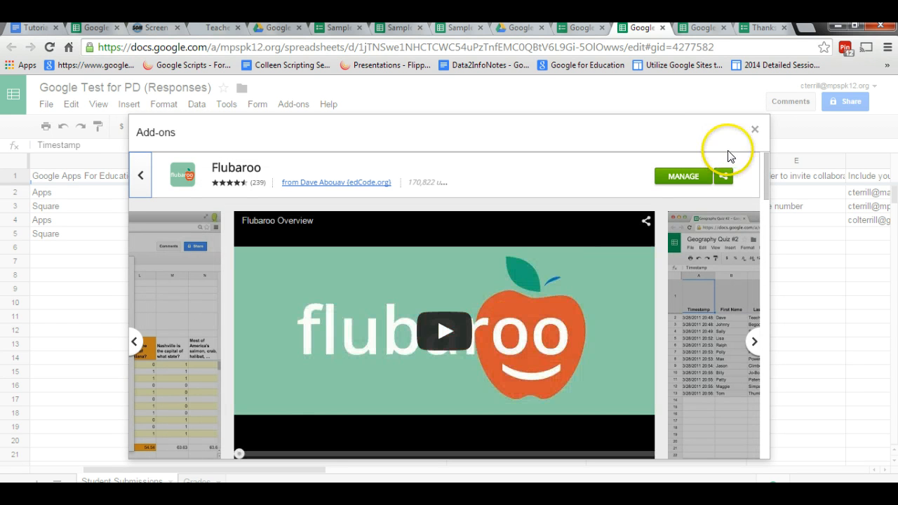
click(753, 130)
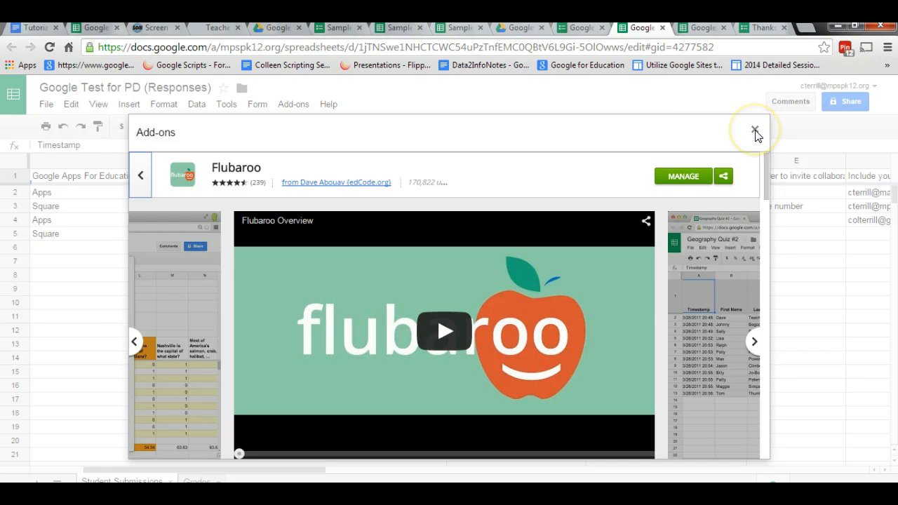
click(755, 131)
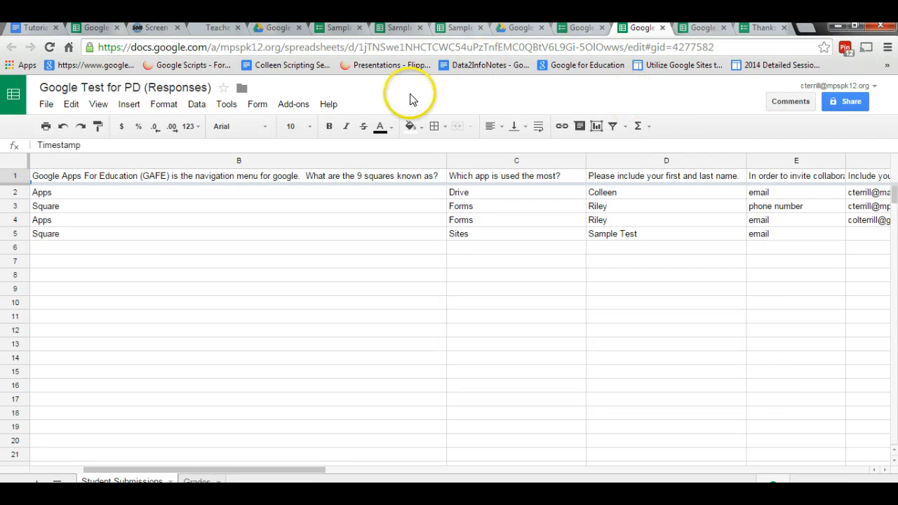
Start regrading the assignment with Flubaroo and agree to replace the existing grades.
click(294, 105)
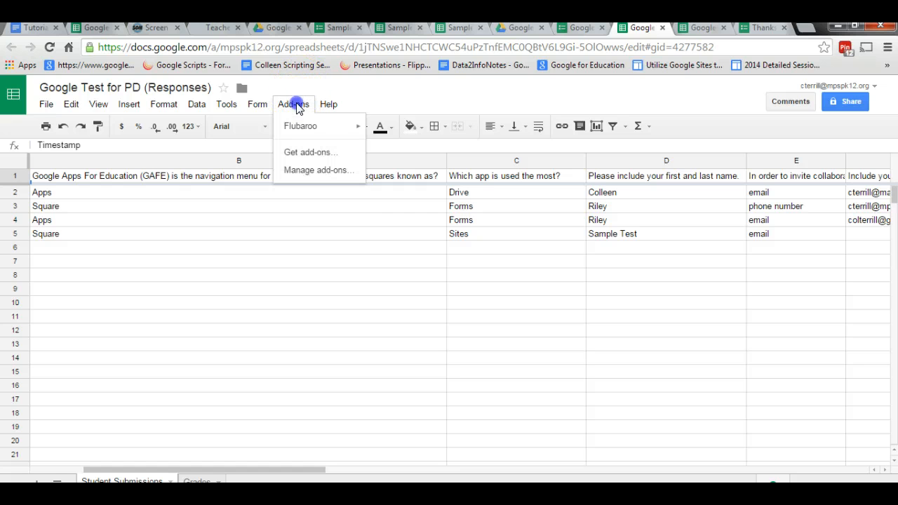
mouse_move(298, 128)
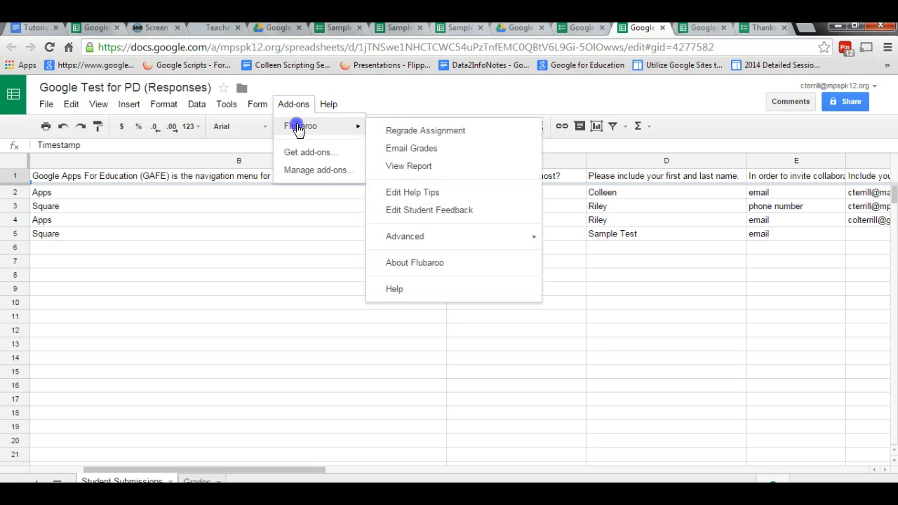
click(395, 133)
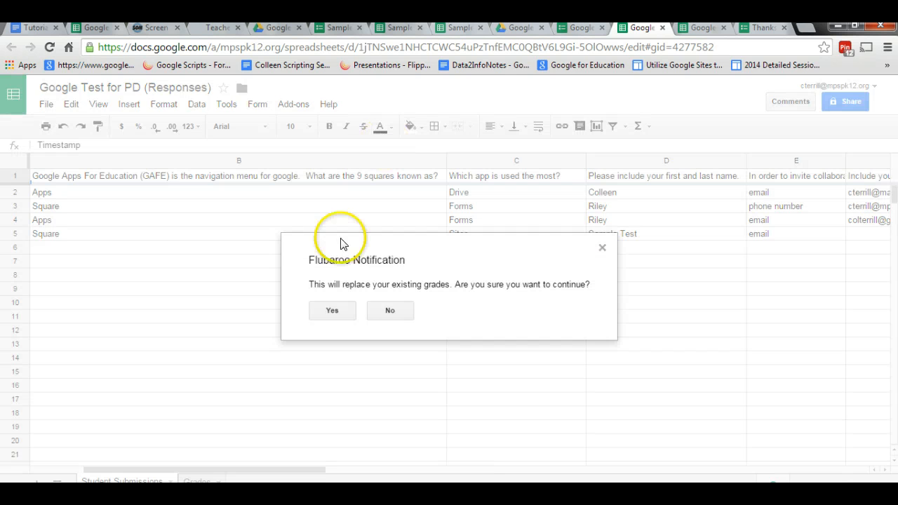
click(338, 314)
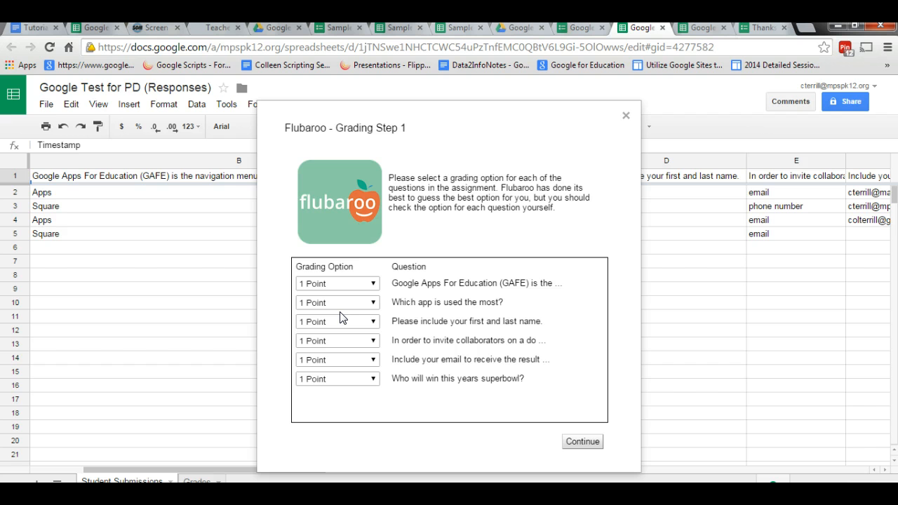
Set the grading option to 5 Points for the GAFE, most-used app, first and last name, and invite collaborators questions.
click(370, 287)
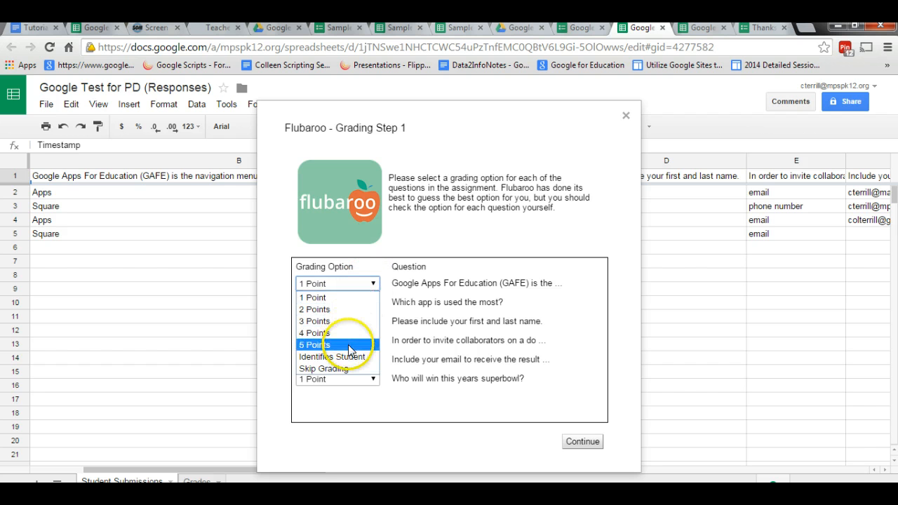
click(350, 345)
click(366, 304)
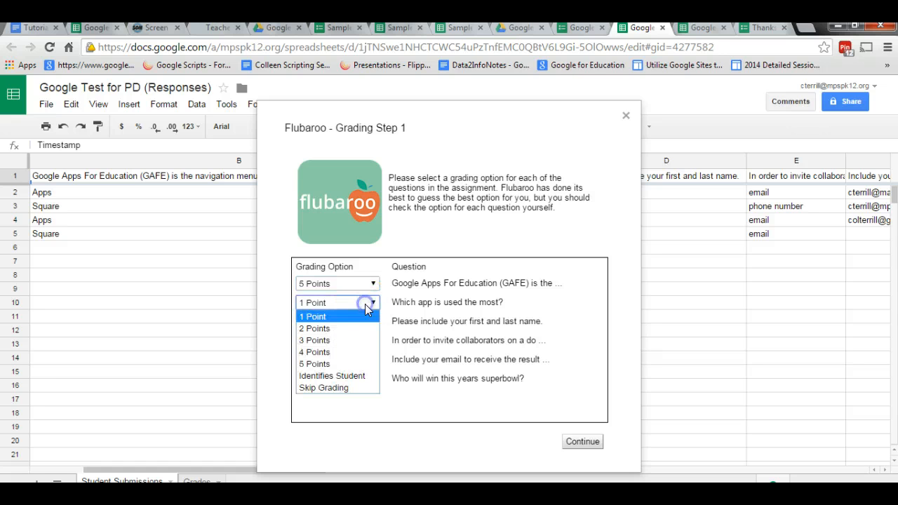
click(342, 364)
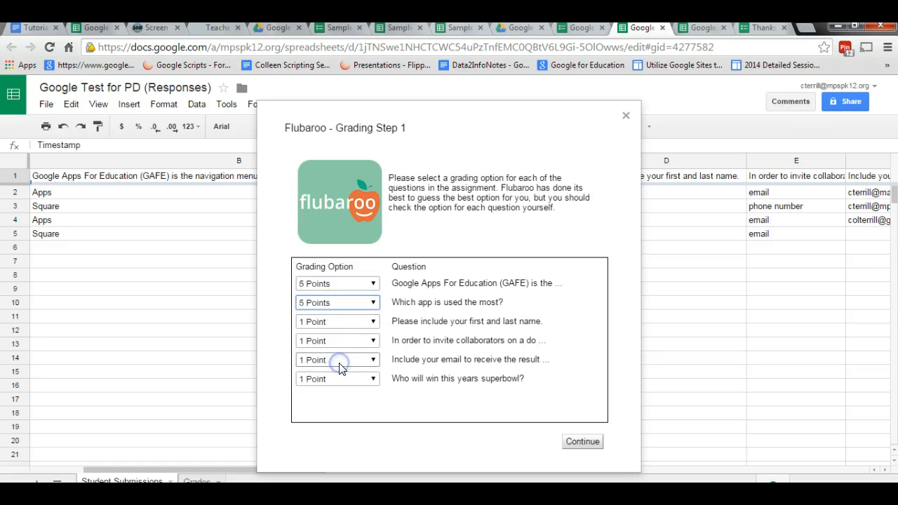
click(356, 322)
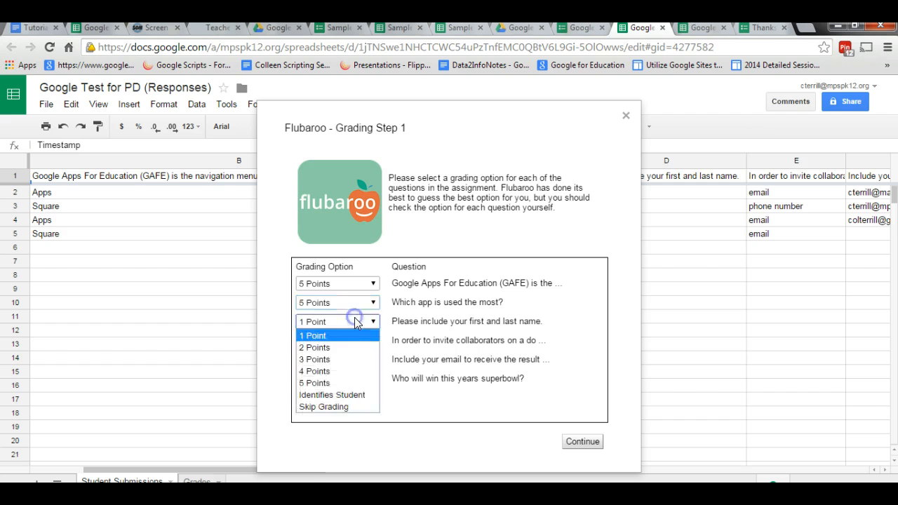
click(339, 384)
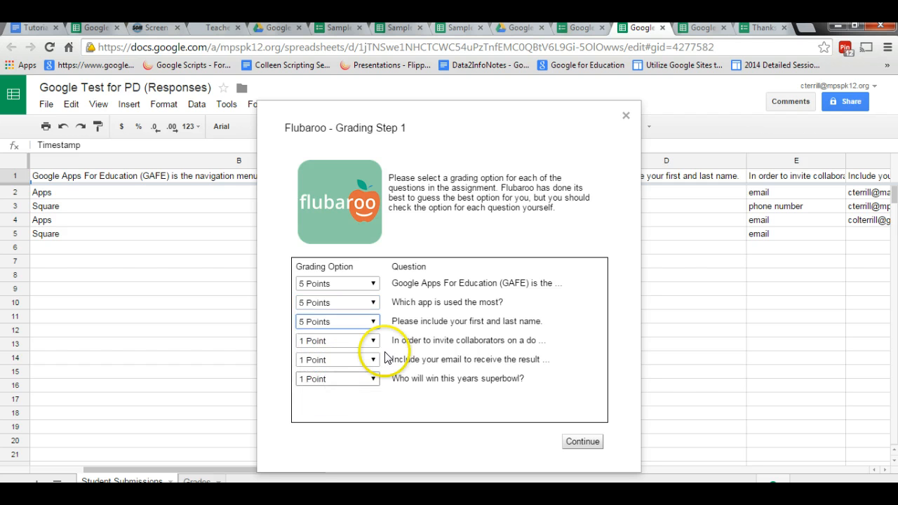
click(373, 342)
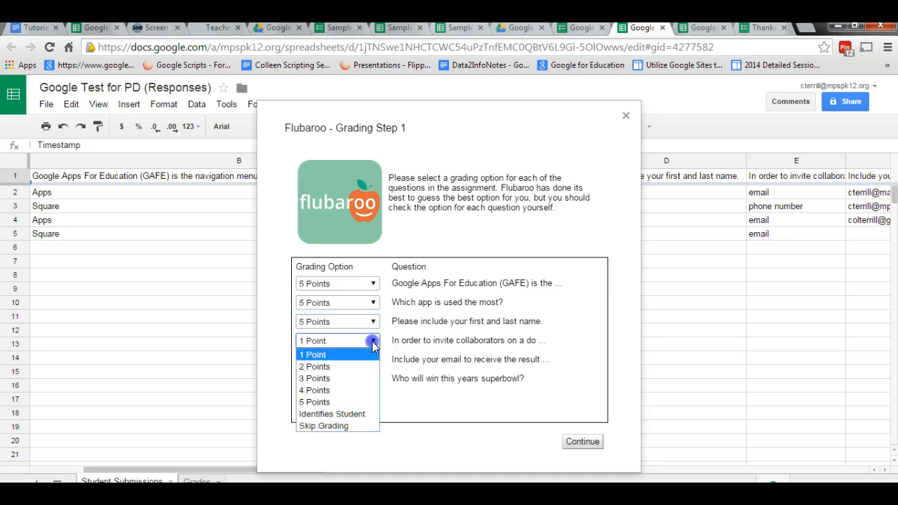
click(350, 401)
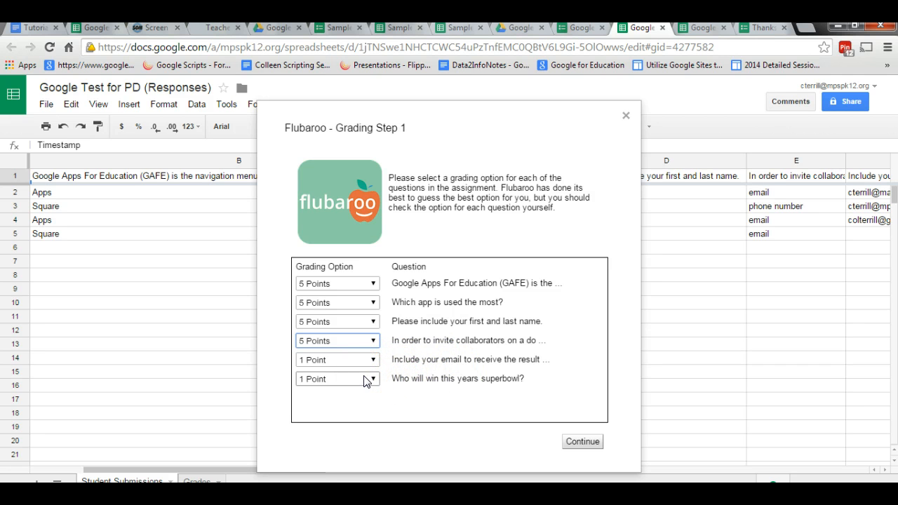
Set the first and last name question to Identifies Student and the email question to Skip Grading.
click(368, 321)
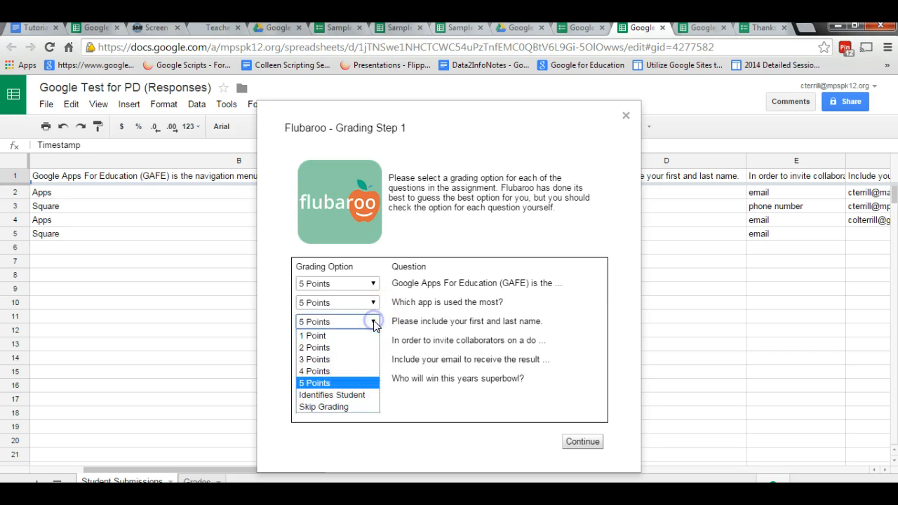
click(349, 395)
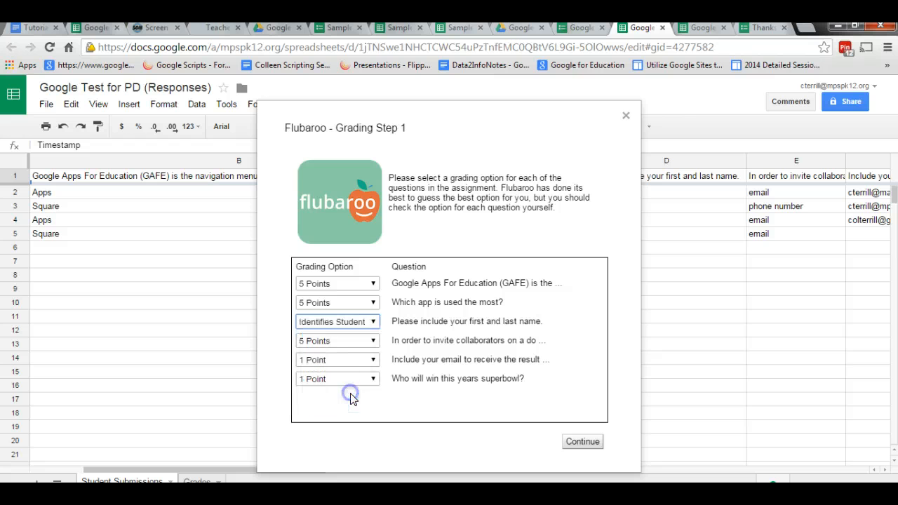
click(374, 360)
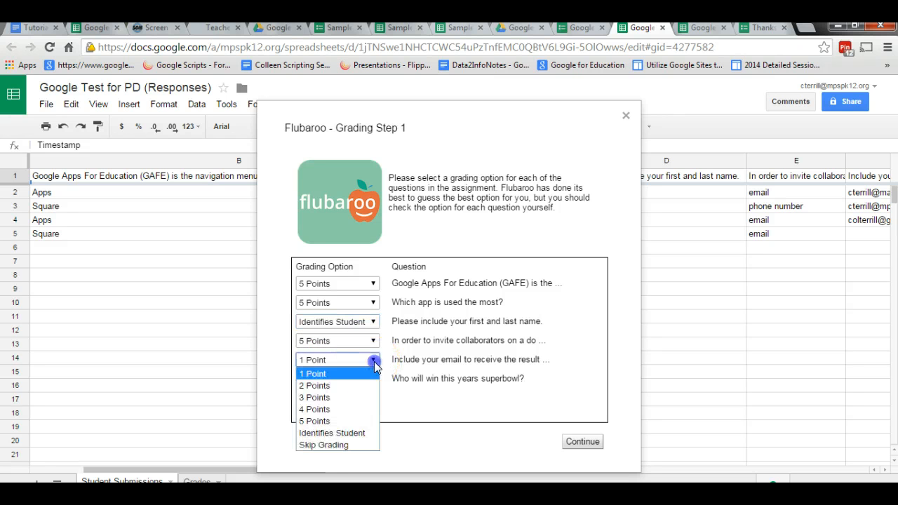
click(354, 445)
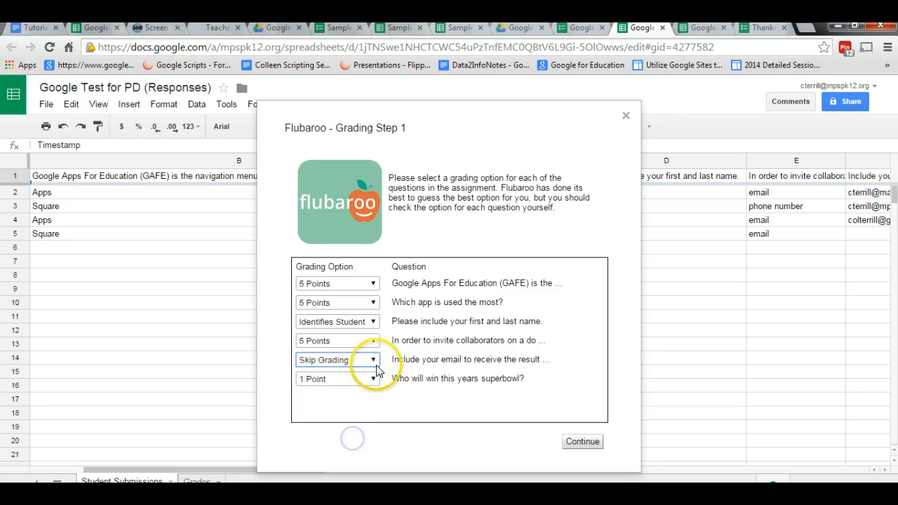
Set the superbowl question to 5 Points and continue to the answer key selection.
click(374, 379)
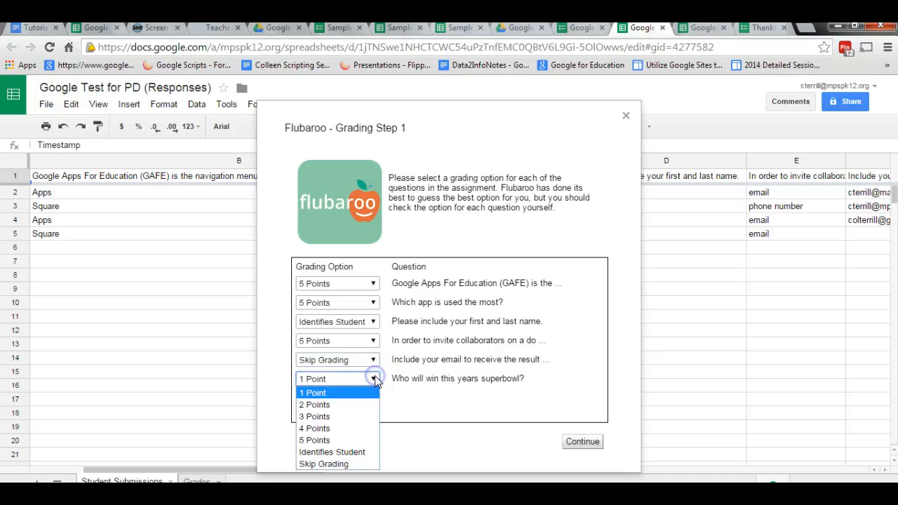
click(354, 440)
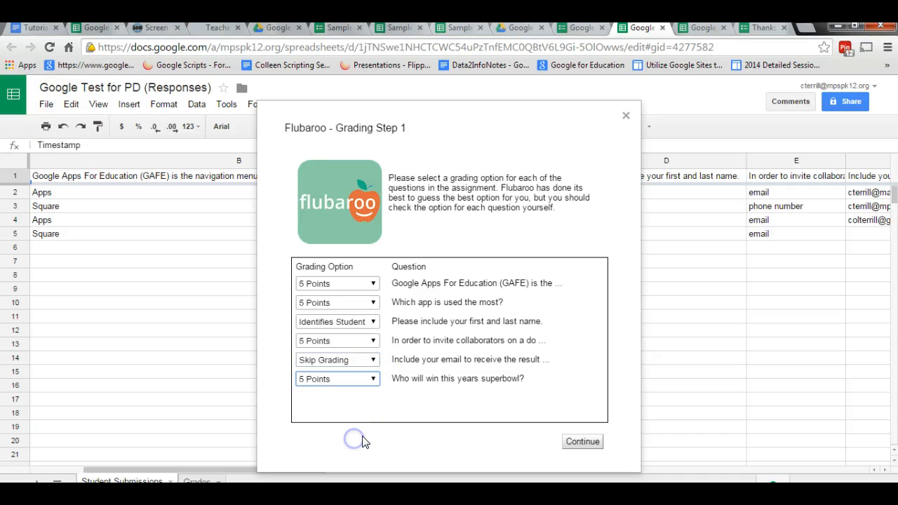
click(581, 443)
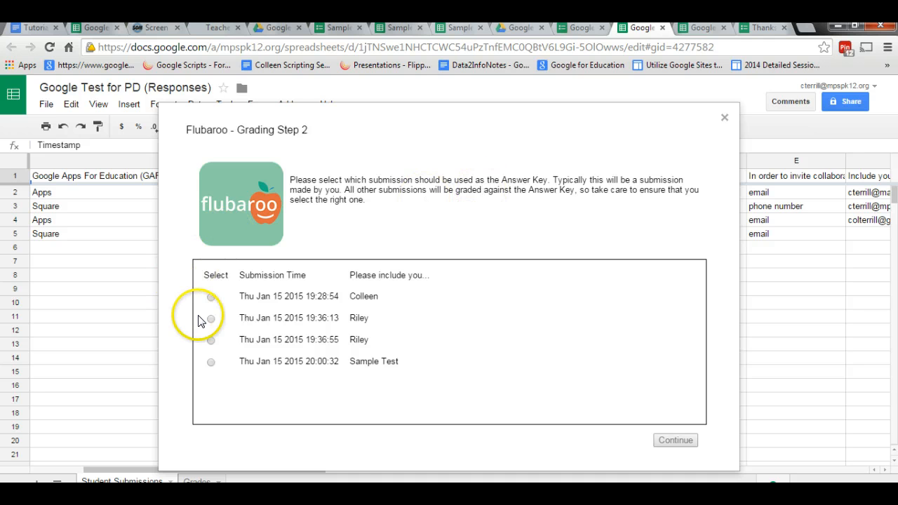
Grade the submissions using the Thu Jan 15 2015 19:28:54 submission as the answer key, and reload the spreadsheet.
click(211, 297)
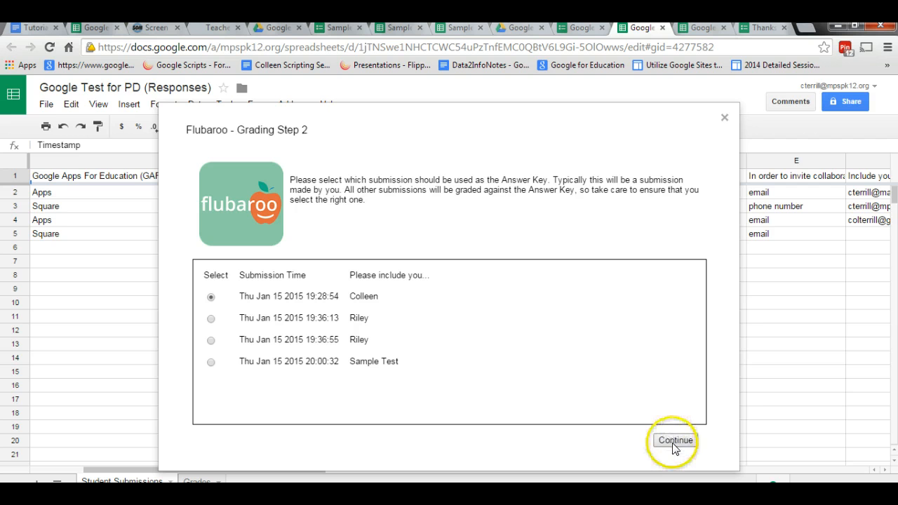
click(674, 443)
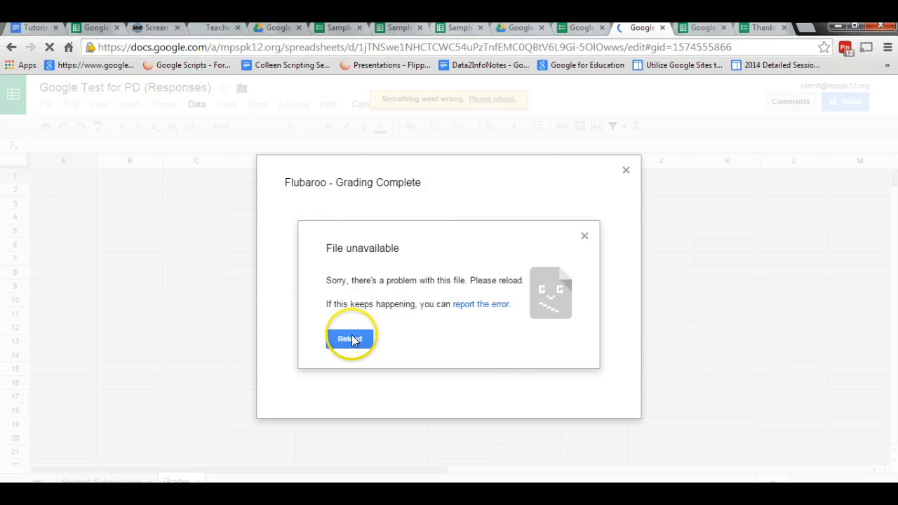
click(351, 339)
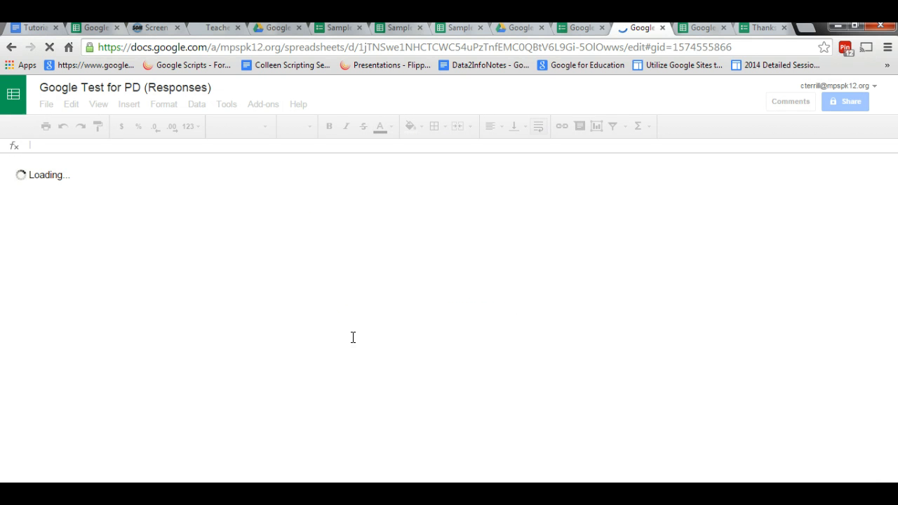